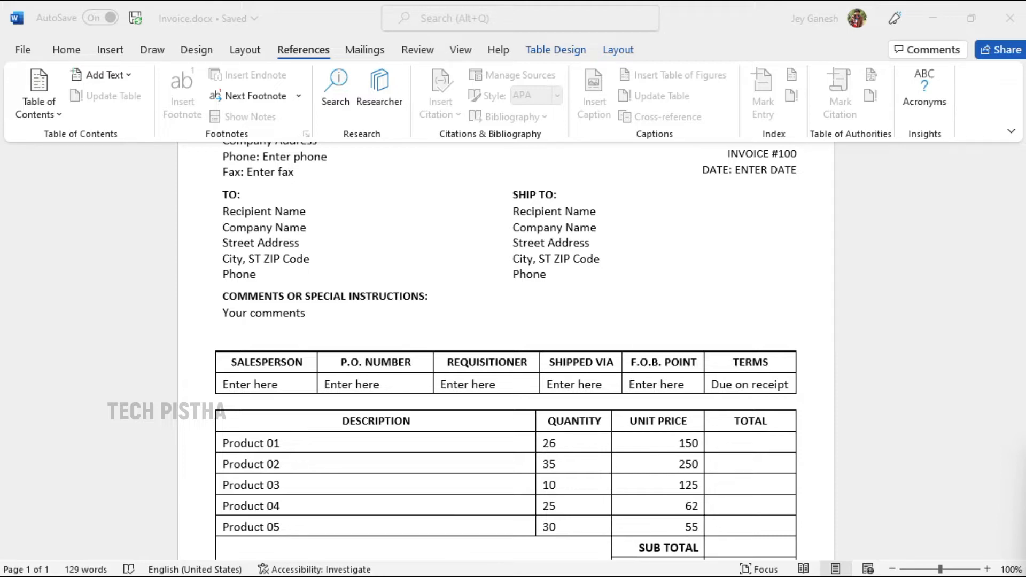
# Look over the invoice from its header down to the product table, enlarging the view to 150%
pyautogui.click(680, 296)
pyautogui.scroll(1, 679, 296)
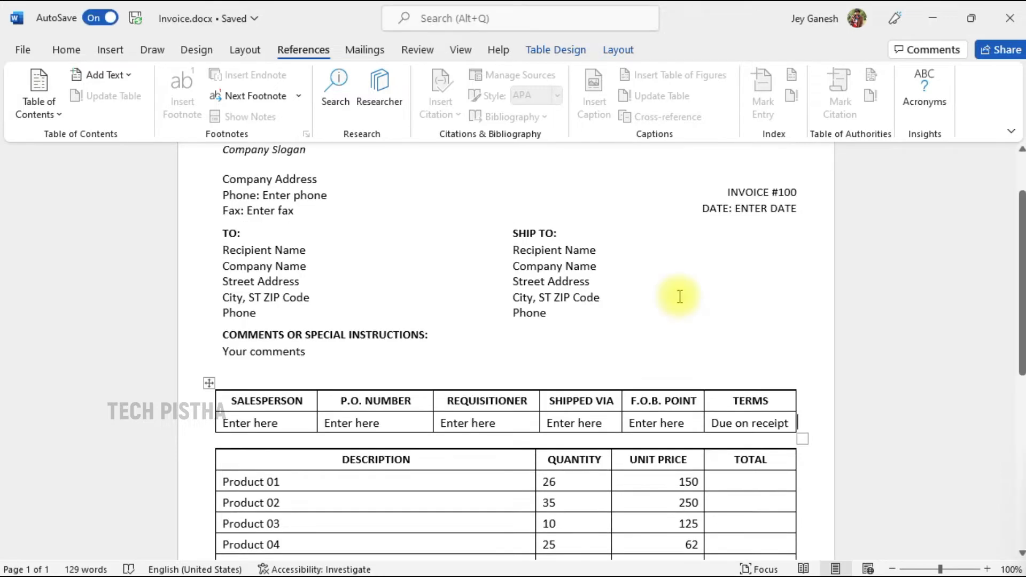
pyautogui.scroll(2, 680, 297)
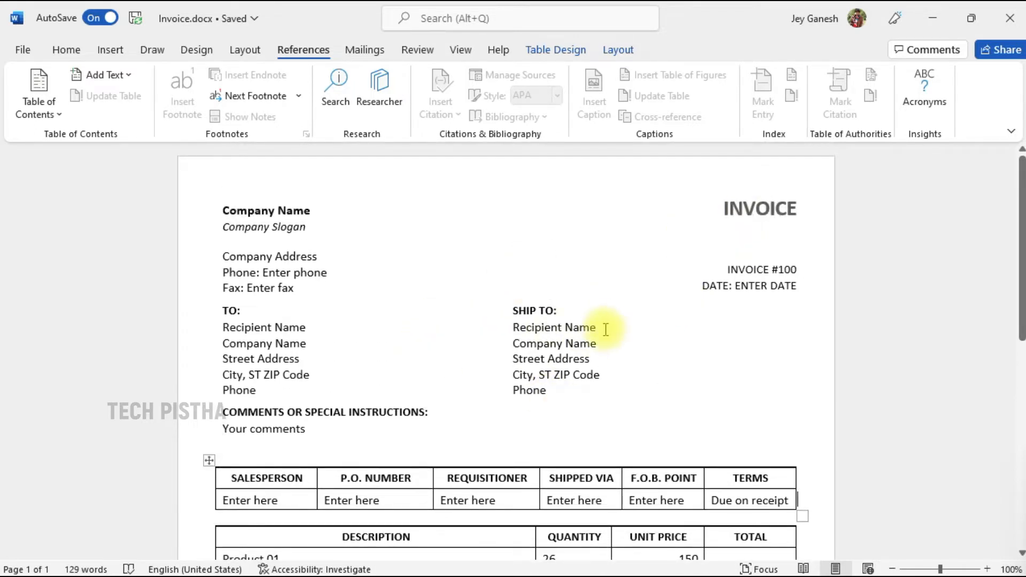
pyautogui.scroll(-1, 609, 325)
pyautogui.scroll(5, 749, 384)
pyautogui.scroll(-1, 749, 385)
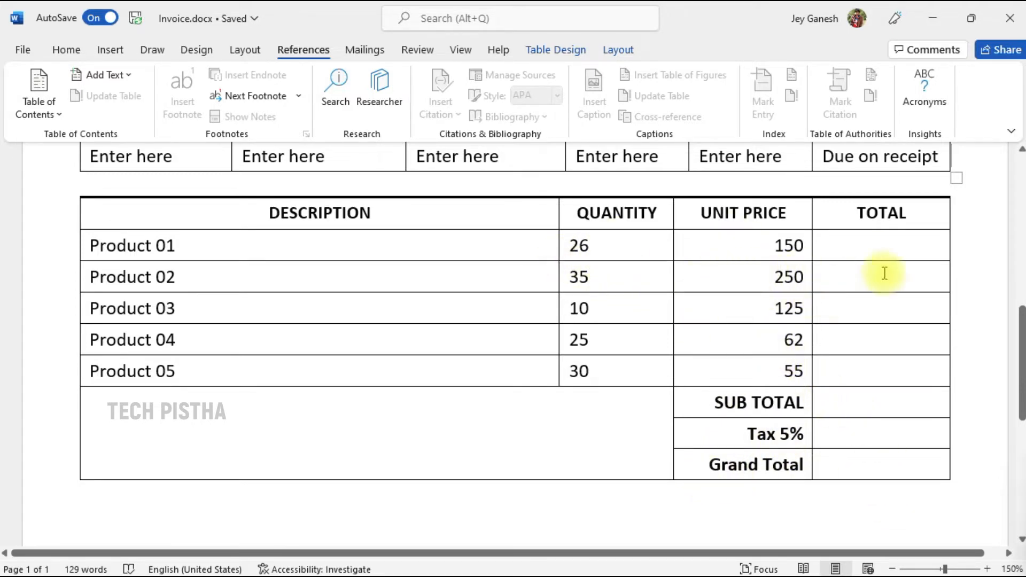
# Open the table formula settings for Product 01's TOTAL cell and clear the default formula down to the equals sign
pyautogui.click(66, 50)
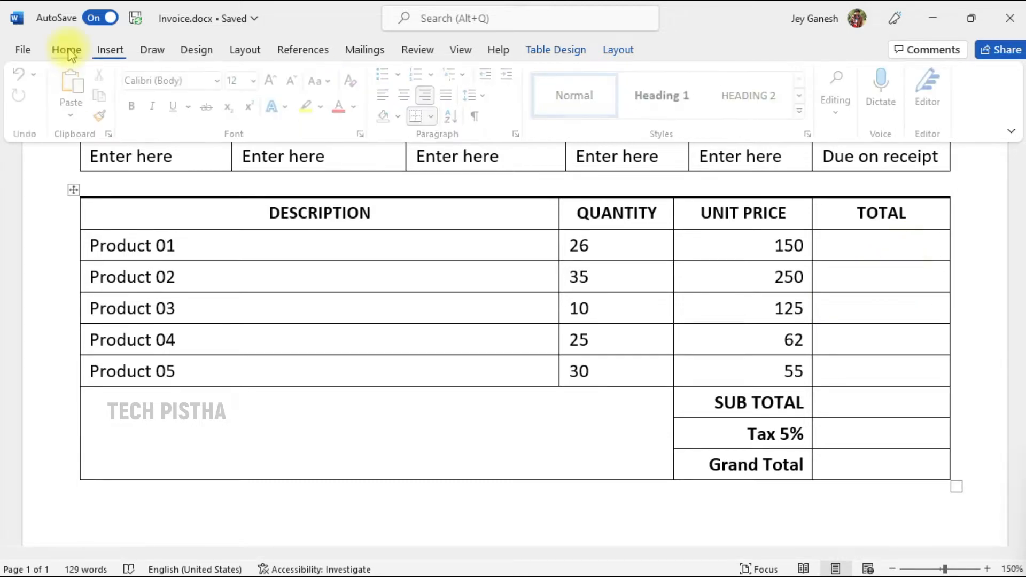
pyautogui.click(619, 50)
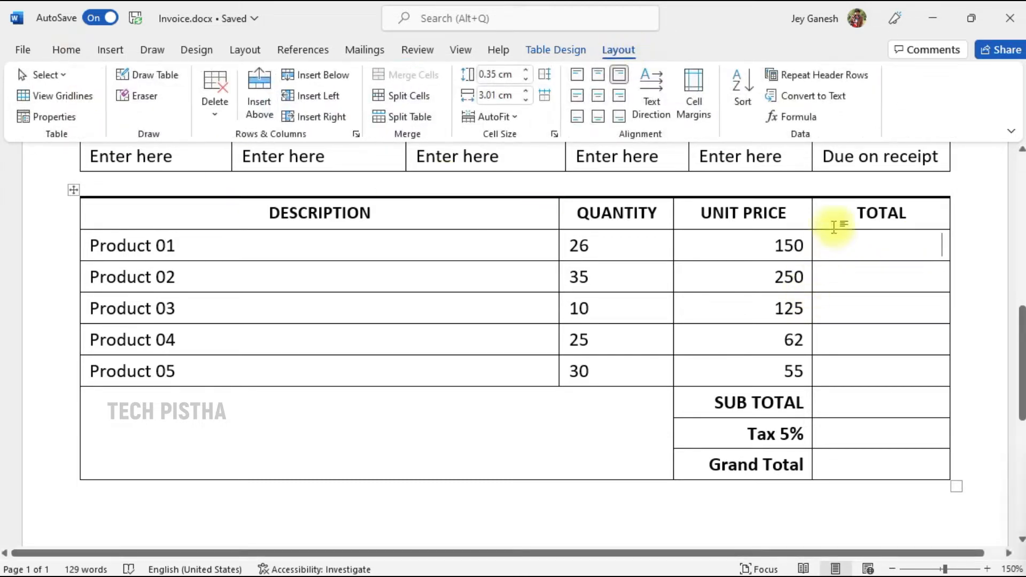
pyautogui.click(798, 117)
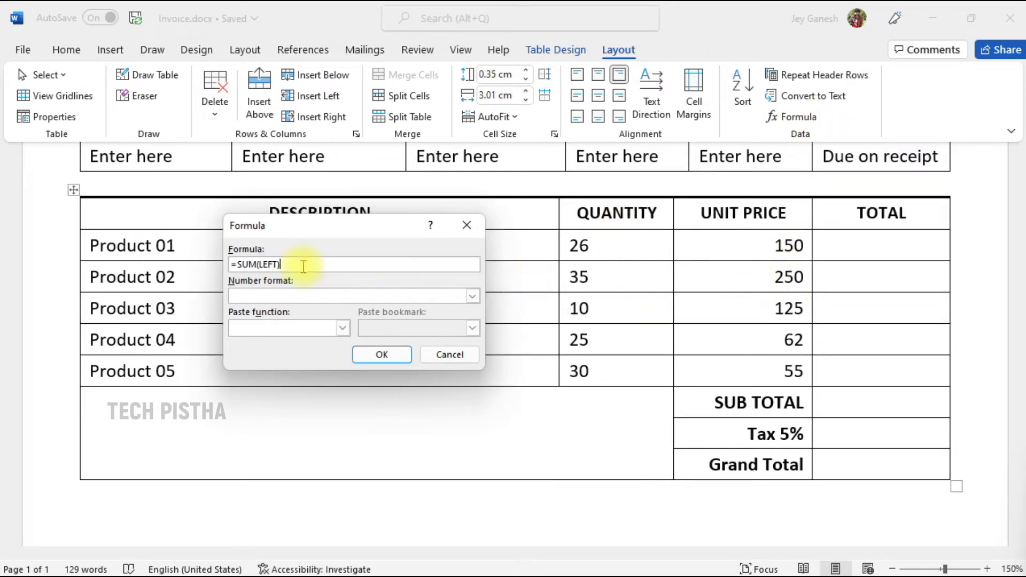
pyautogui.press('BackSpace')
pyautogui.press('BackSpace')
pyautogui.press('BackSpace')
pyautogui.press('BackSpace')
pyautogui.press('BackSpace')
pyautogui.press('BackSpace')
# Insert the formula =PRODUCT(LEFT) with the number format 0.00 in Product 01's TOTAL cell
pyautogui.click(343, 328)
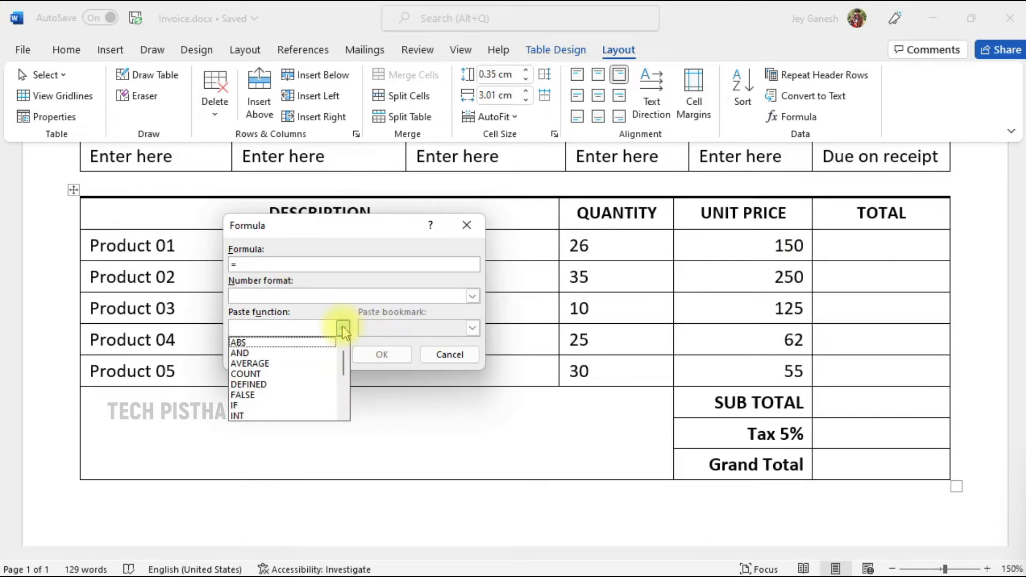
pyautogui.scroll(-3, 296, 372)
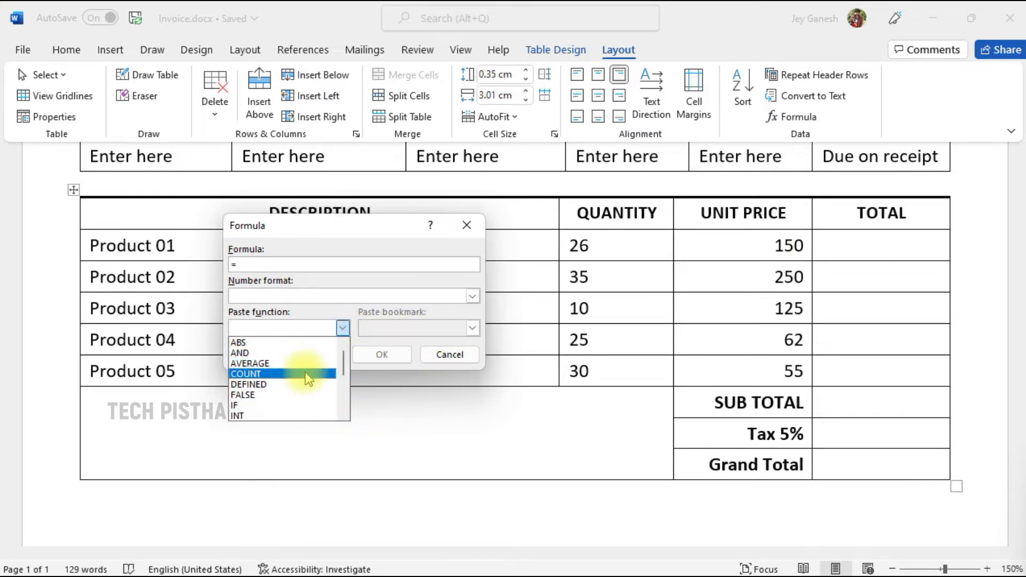
pyautogui.click(295, 372)
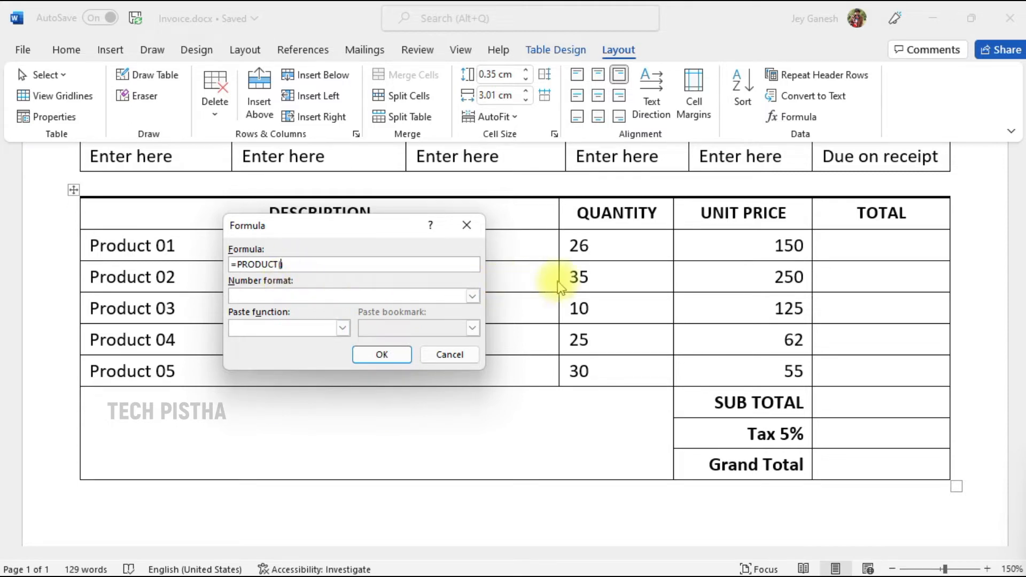
pyautogui.write('LEFT')
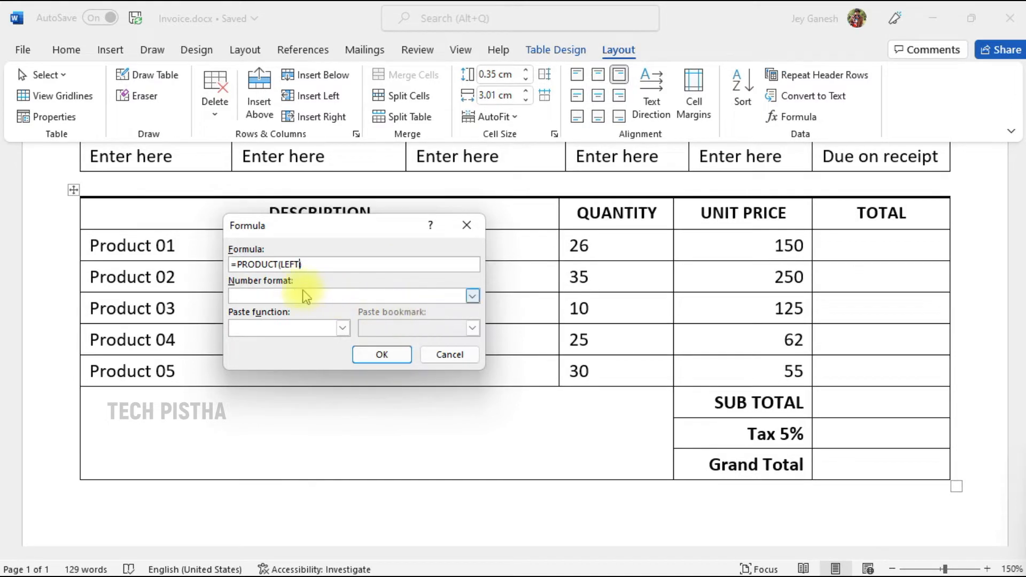
pyautogui.click(473, 295)
pyautogui.click(374, 356)
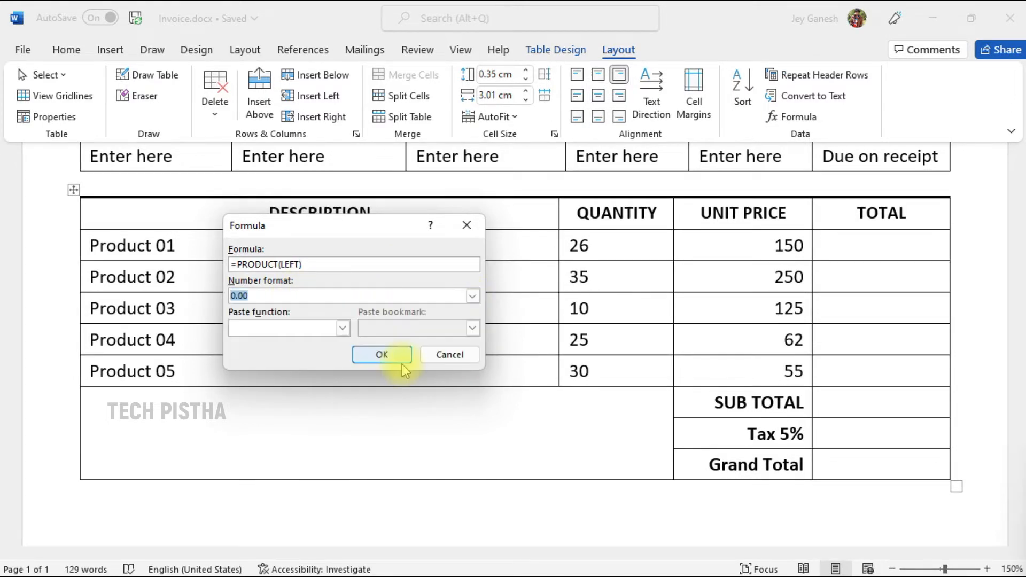
pyautogui.click(383, 354)
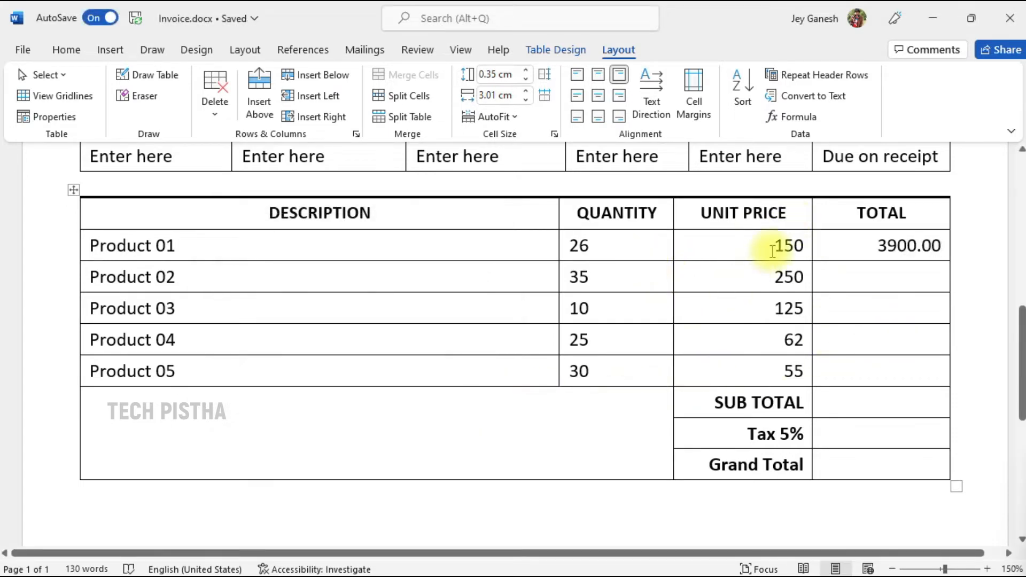
# Copy Product 01's total field into the TOTAL cells of Product 02 through Product 05
pyautogui.doubleClick(881, 255)
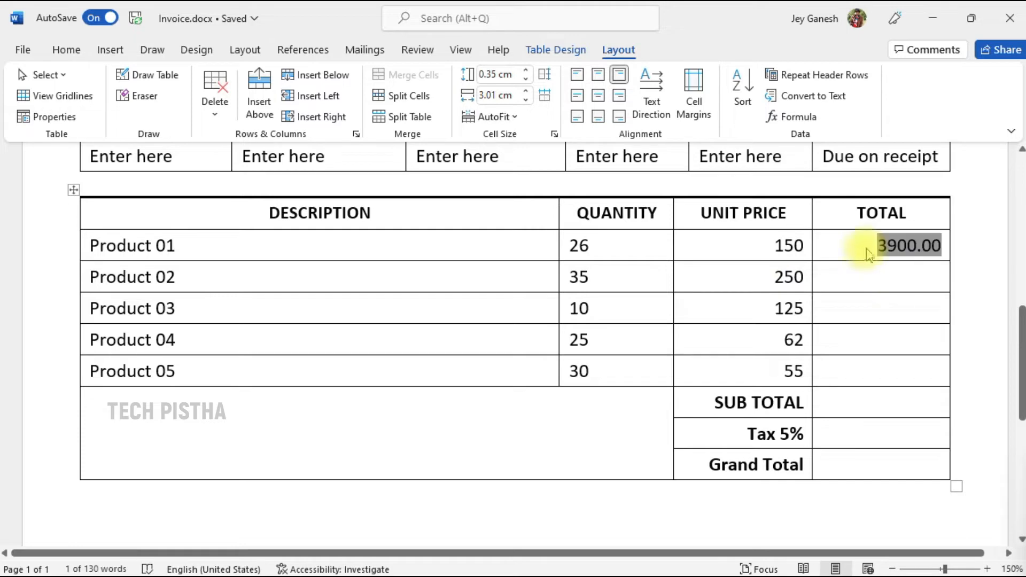
pyautogui.click(877, 245)
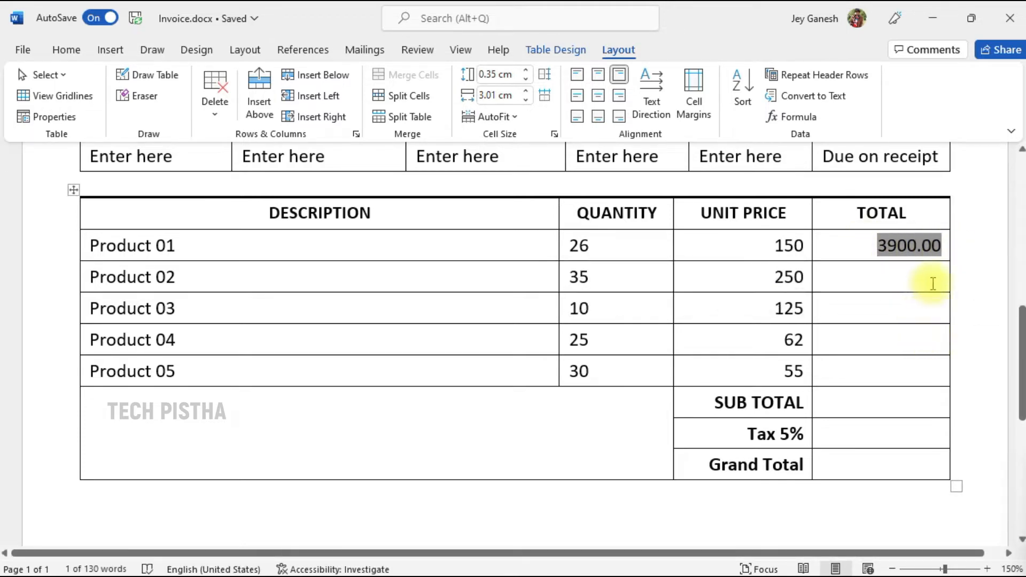
pyautogui.click(908, 280)
pyautogui.keyDown('shift'); pyautogui.click(936, 367); pyautogui.keyUp('shift')
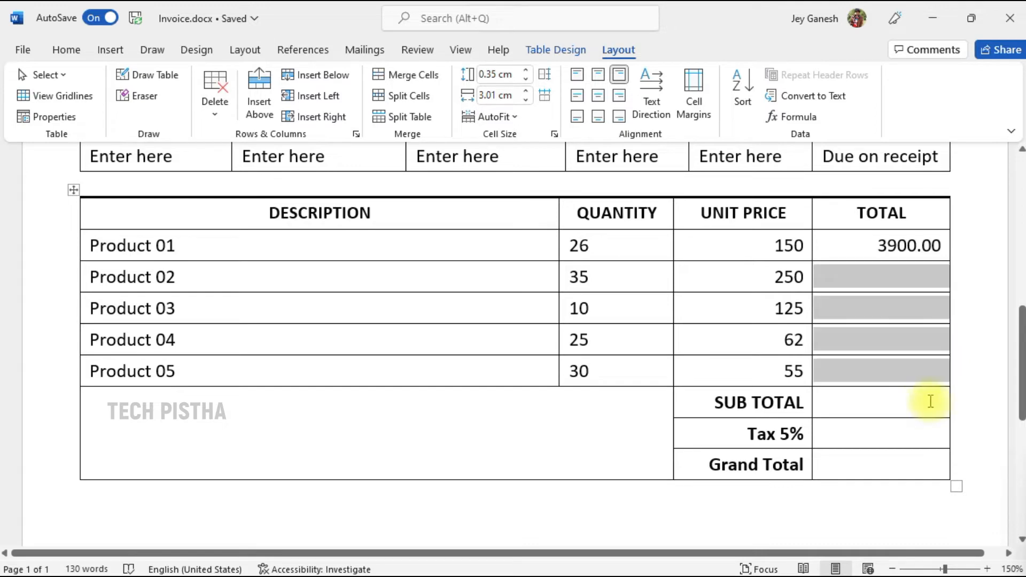
pyautogui.write('3900.00 3900.00 3900.00 3900.00')
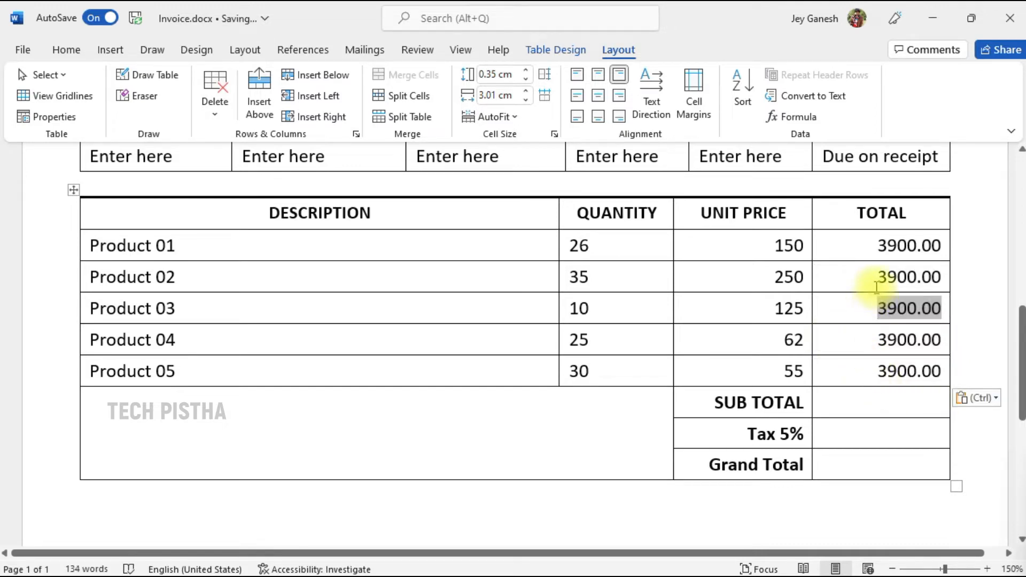
# Update the copied total fields of Product 02 through Product 05 so each calculates its own row
pyautogui.rightClick(907, 288)
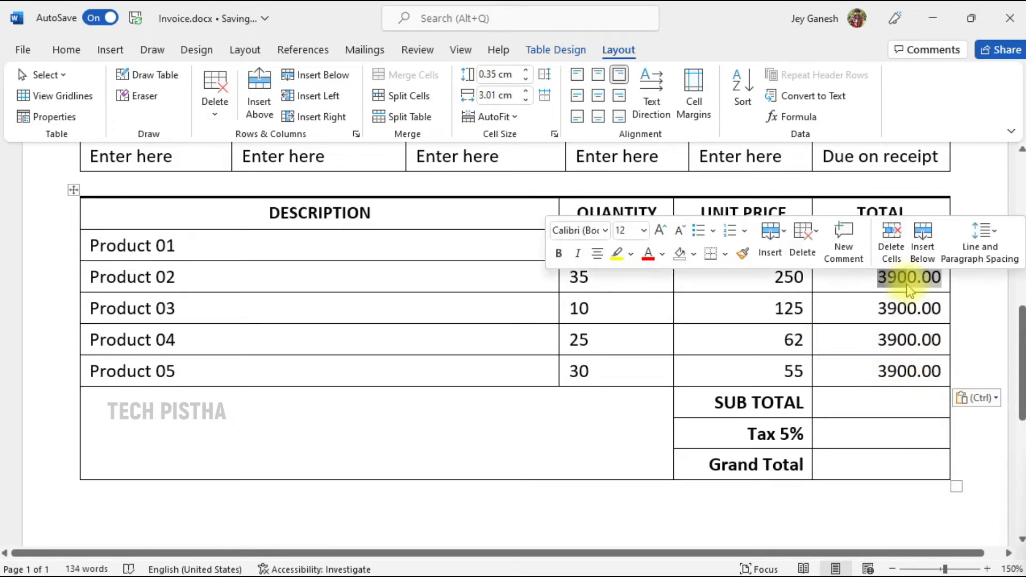
pyautogui.rightClick(906, 288)
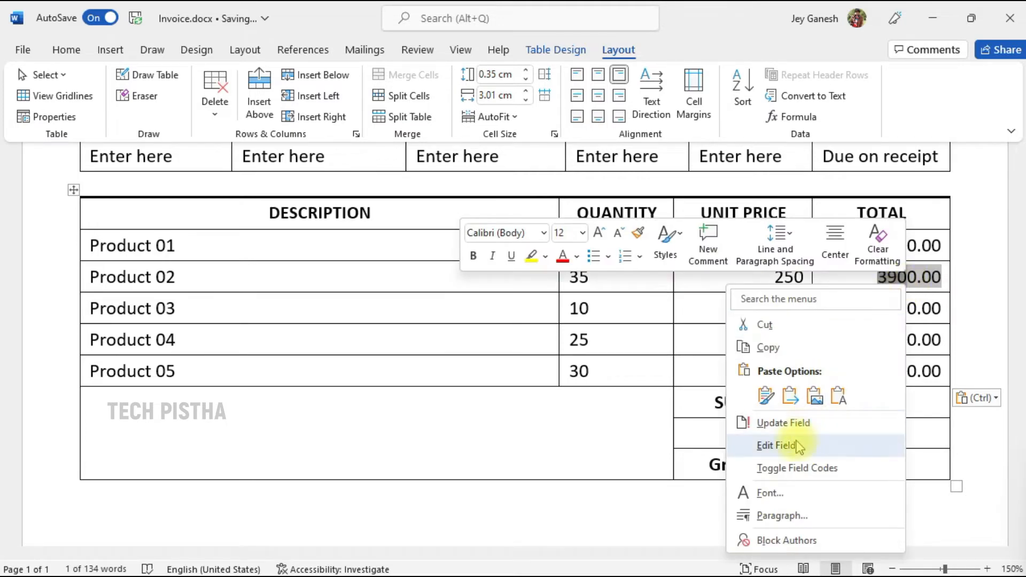
pyautogui.click(792, 424)
pyautogui.rightClick(908, 306)
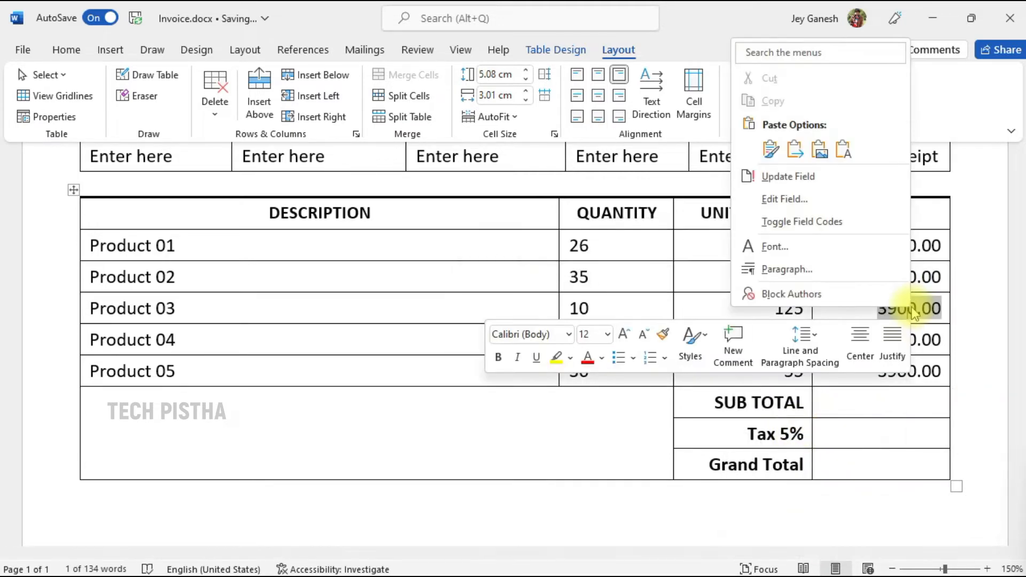
pyautogui.click(812, 184)
pyautogui.rightClick(909, 340)
pyautogui.click(910, 339)
pyautogui.press('F9')
pyautogui.click(900, 371)
pyautogui.press('F9')
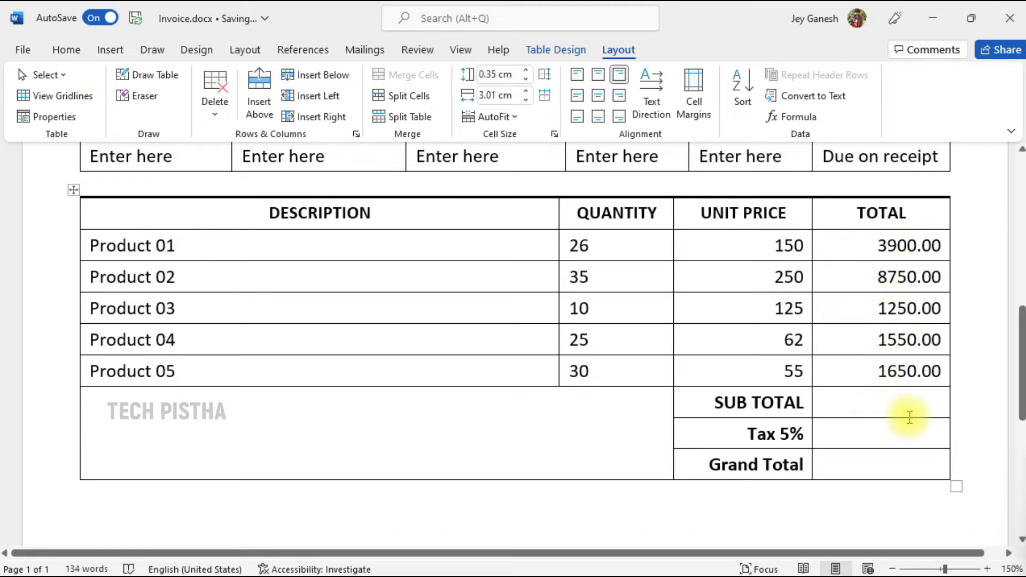
# Insert the formula =SUM(ABOVE) in the SUB TOTAL cell and append .00 to its result
pyautogui.click(927, 411)
pyautogui.click(792, 117)
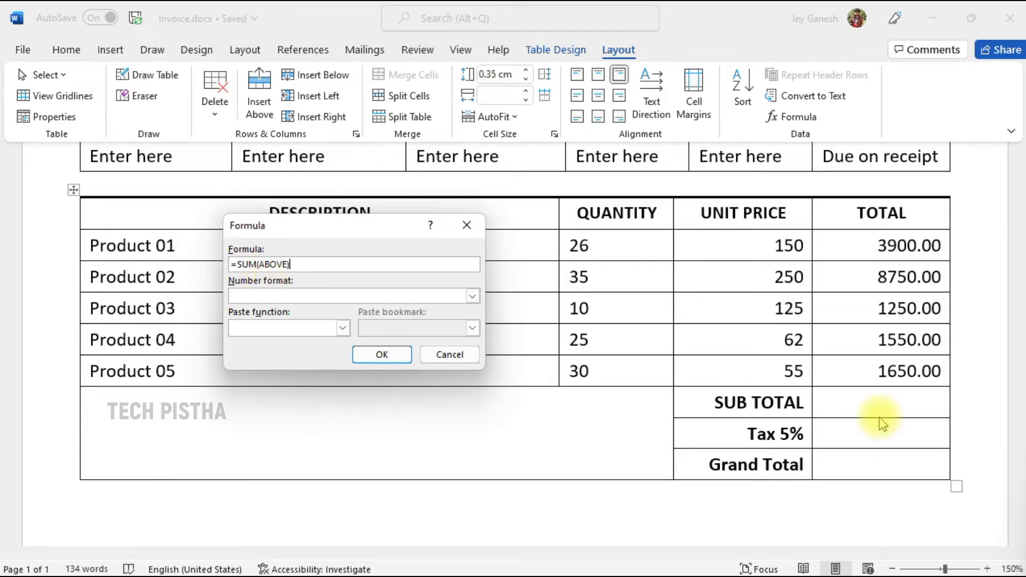
pyautogui.click(382, 354)
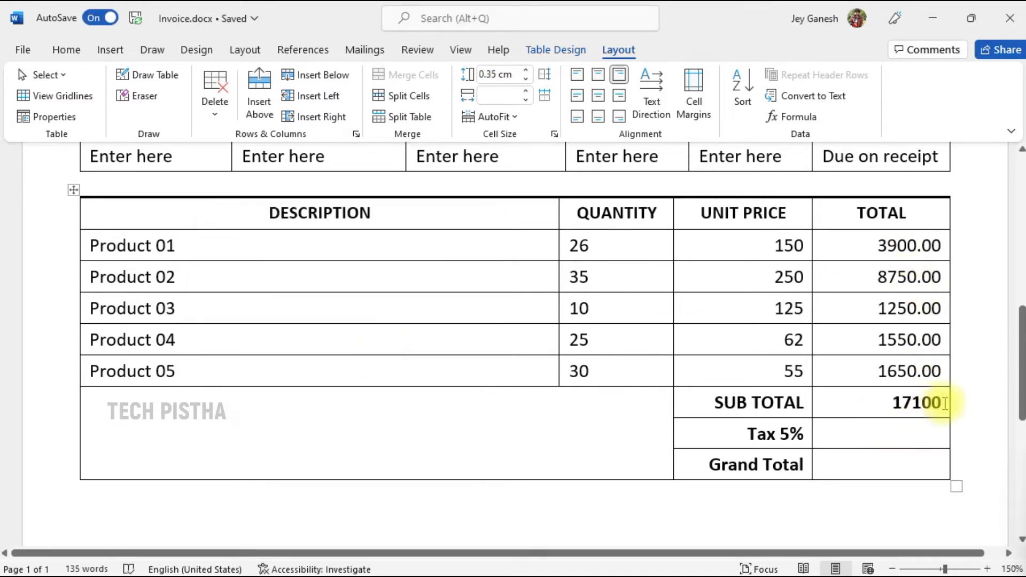
pyautogui.write('.00')
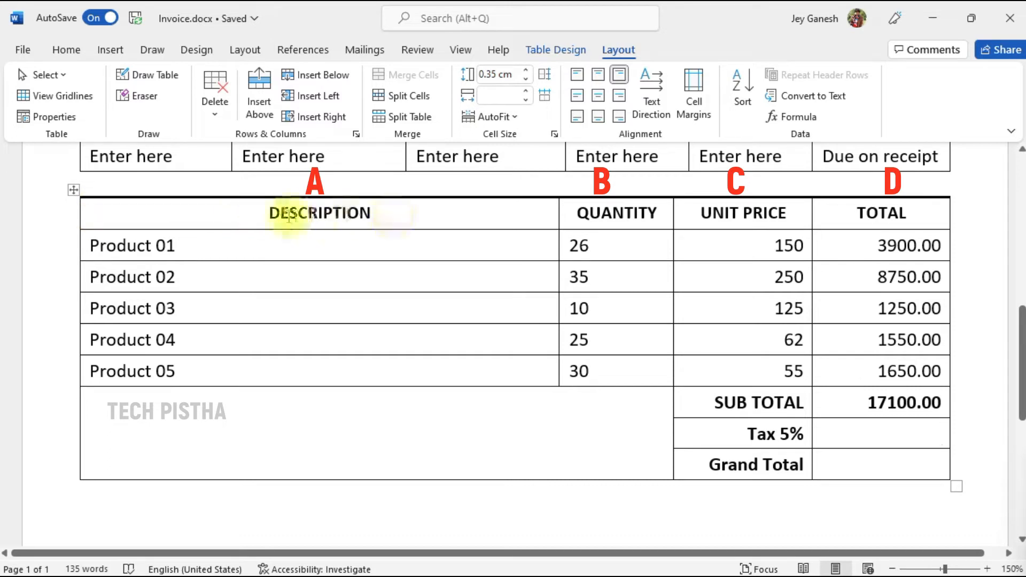
# Examine the four column headings and the product totals row by row to work out the table's cell references
pyautogui.click(253, 213)
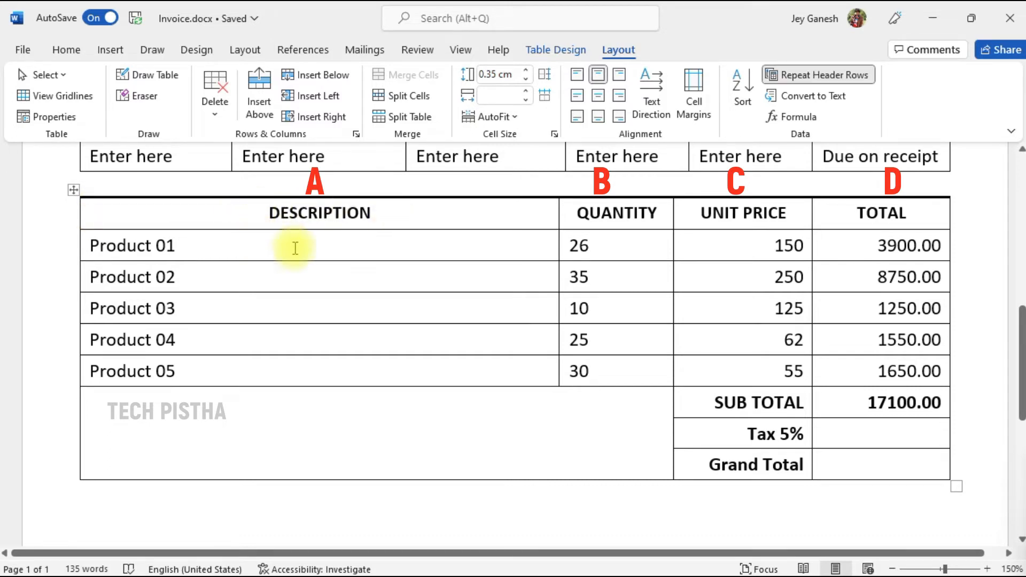
pyautogui.doubleClick(576, 216)
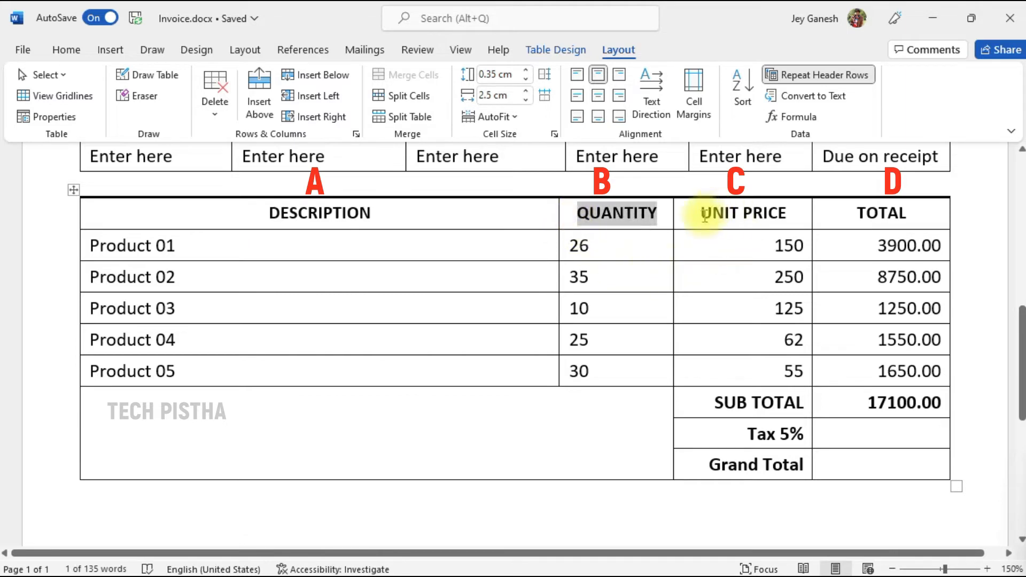
pyautogui.tripleClick(703, 216)
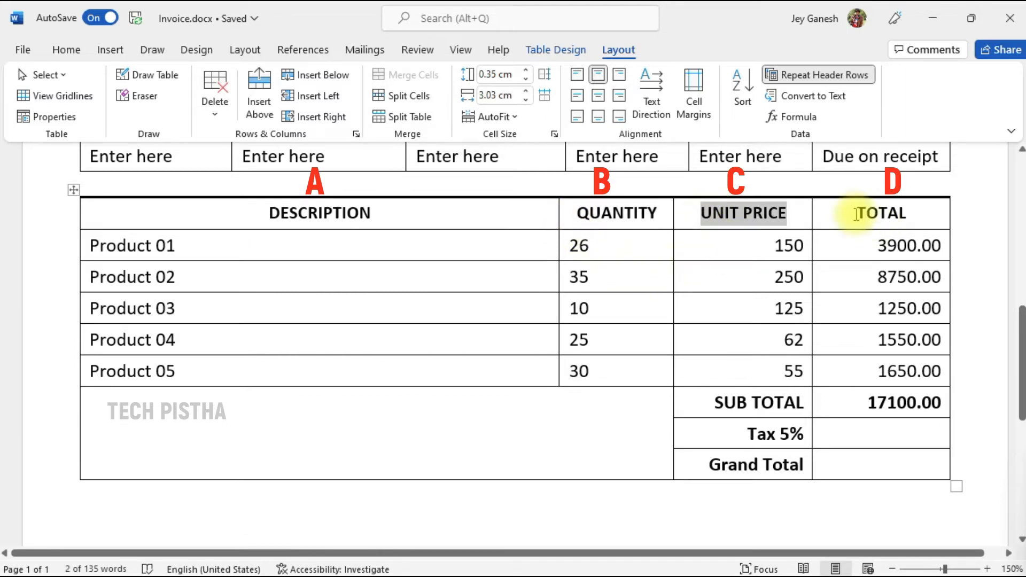
pyautogui.doubleClick(855, 213)
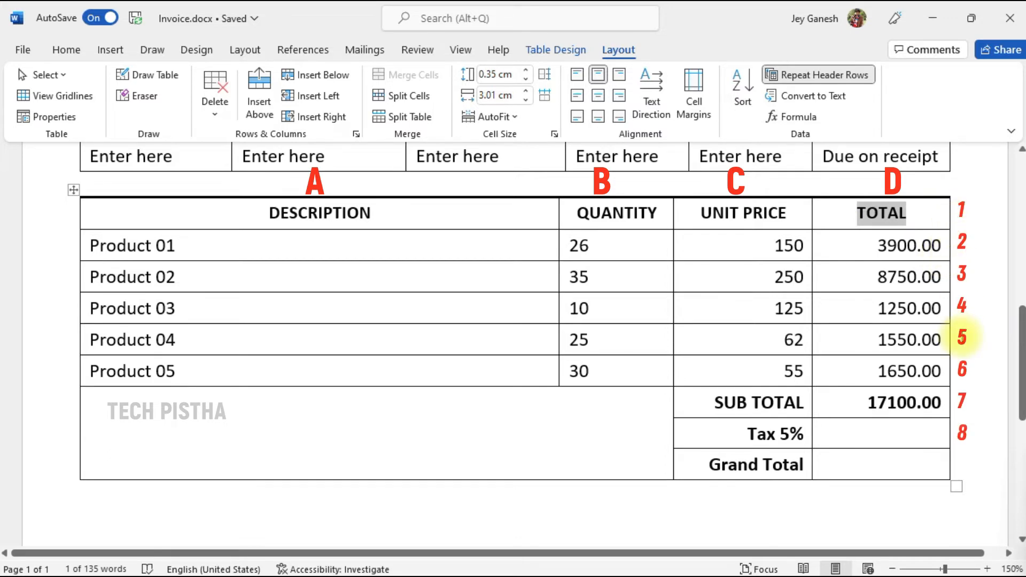
pyautogui.doubleClick(922, 245)
pyautogui.doubleClick(922, 281)
pyautogui.doubleClick(915, 308)
pyautogui.doubleClick(908, 340)
pyautogui.doubleClick(908, 372)
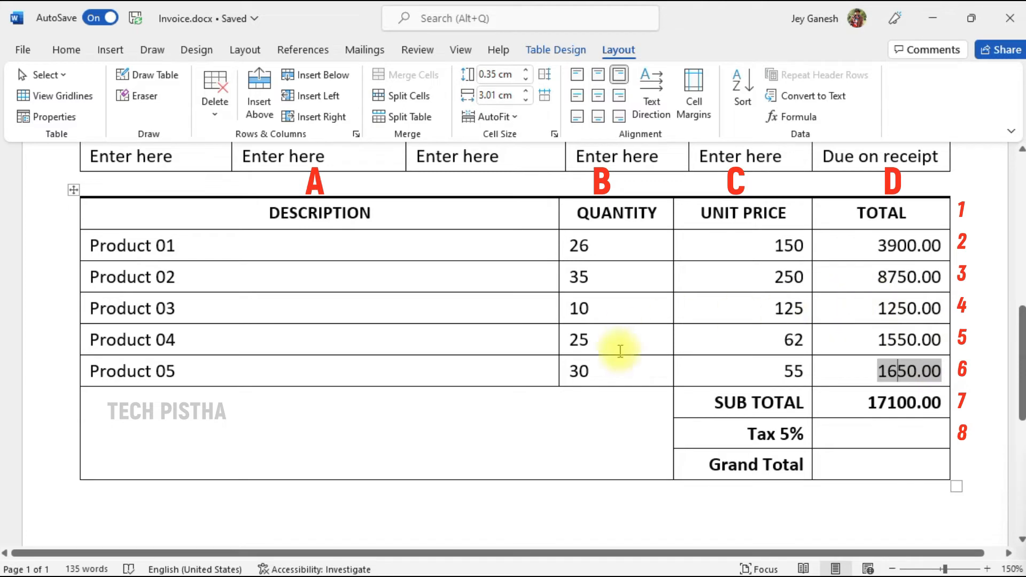
# Open the table formula settings for the Tax 5% amount cell and clear the default formula down to the equals sign
pyautogui.click(924, 435)
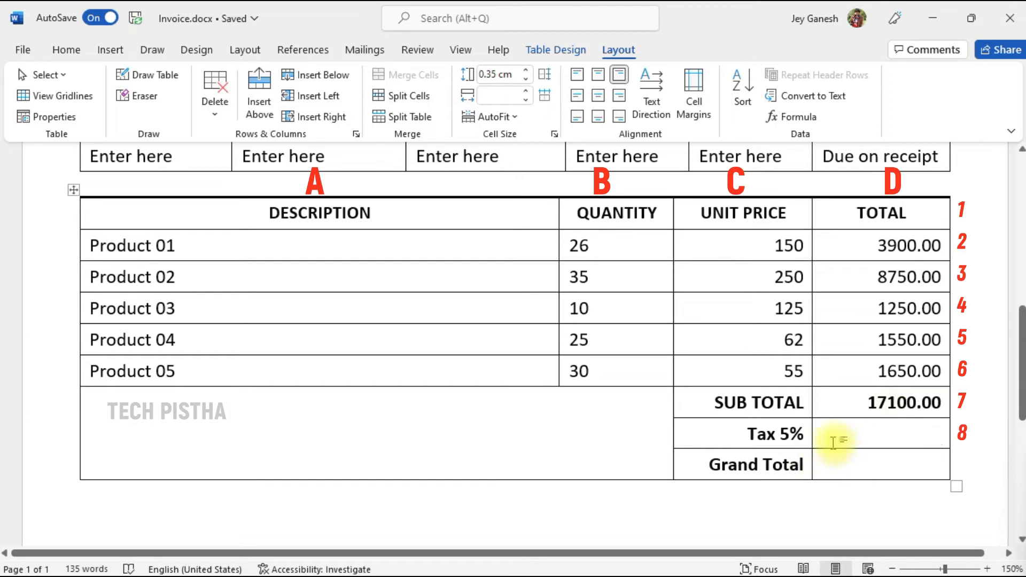
pyautogui.click(793, 117)
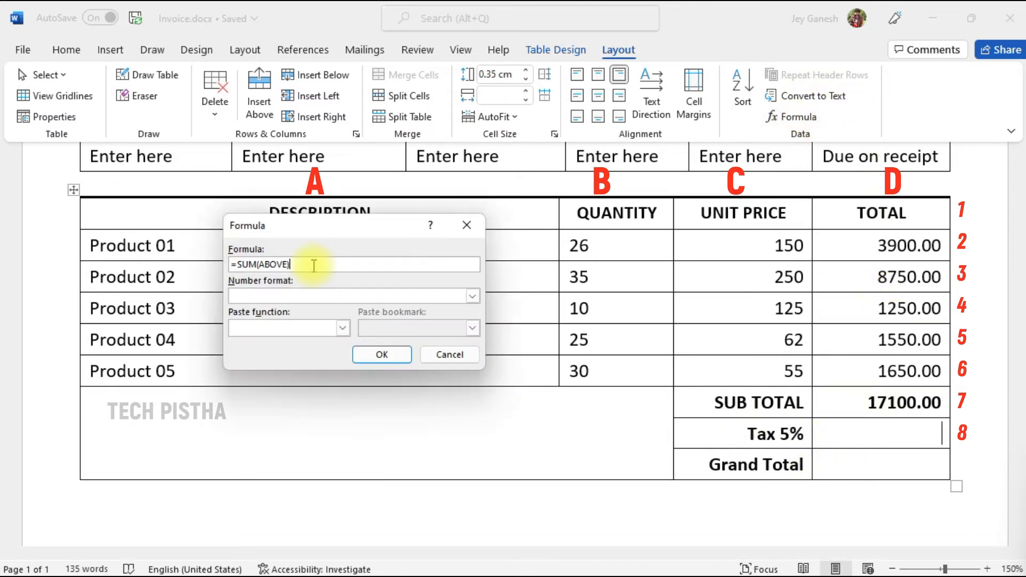
pyautogui.press('BackSpace')
pyautogui.press('BackSpace')
pyautogui.press('BackSpace')
pyautogui.press('BackSpace')
pyautogui.press('BackSpace')
pyautogui.press('BackSpace')
pyautogui.press('BackSpace')
pyautogui.press('BackSpace')
pyautogui.press('BackSpace')
pyautogui.press('BackSpace')
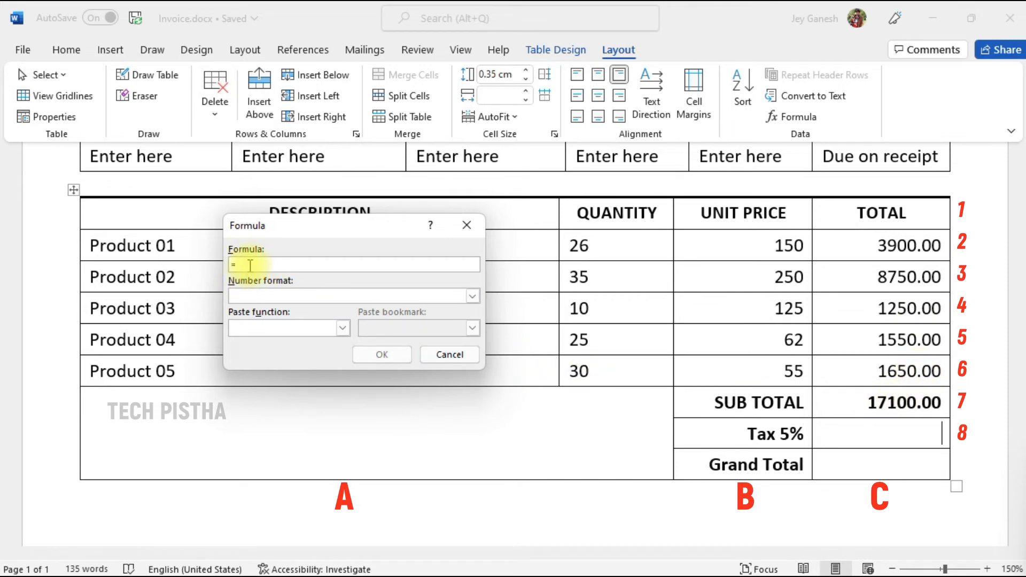
# Complete the Tax 5% amount formula as =C7*(5/100) with number format 0.00 and insert it in the cell
pyautogui.write('C')
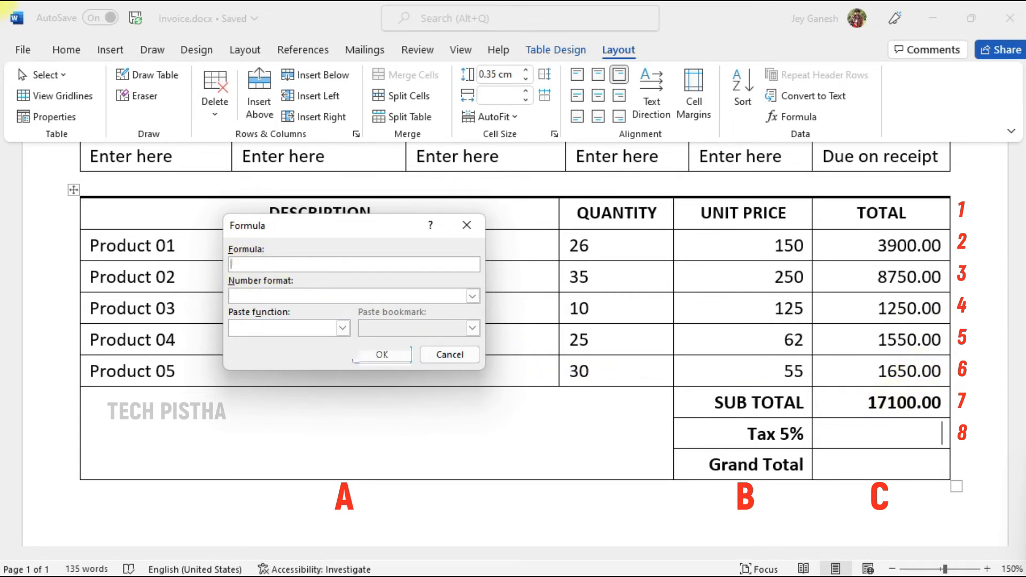
pyautogui.write('7')
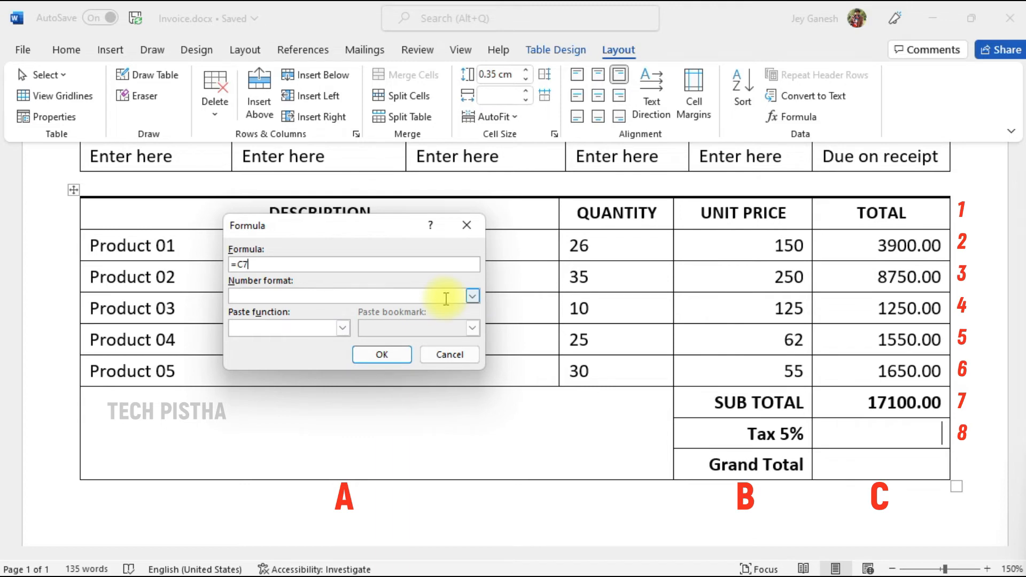
pyautogui.write('*(5/100')
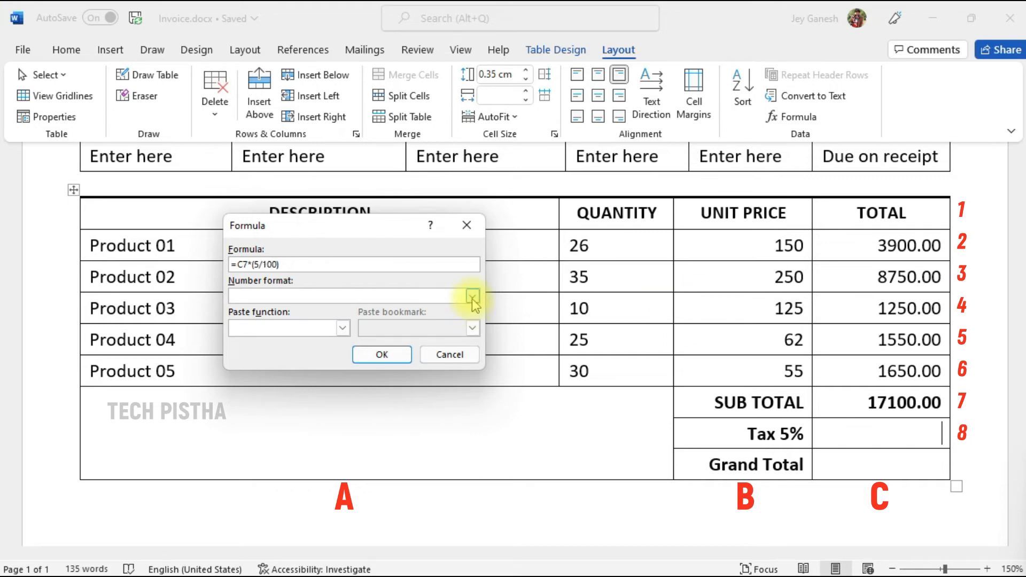
pyautogui.write(')')
pyautogui.click(472, 296)
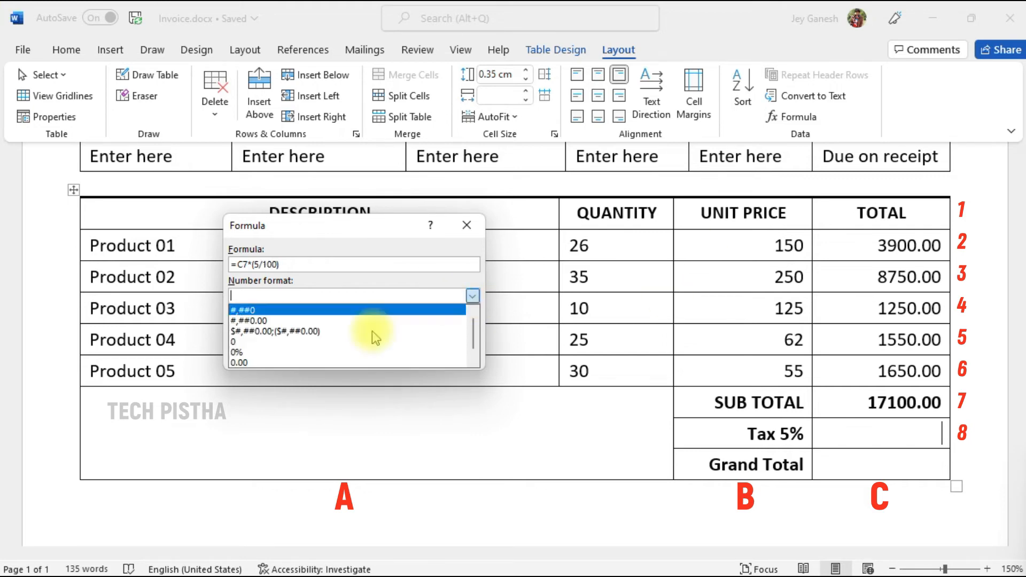
pyautogui.click(286, 362)
pyautogui.click(385, 355)
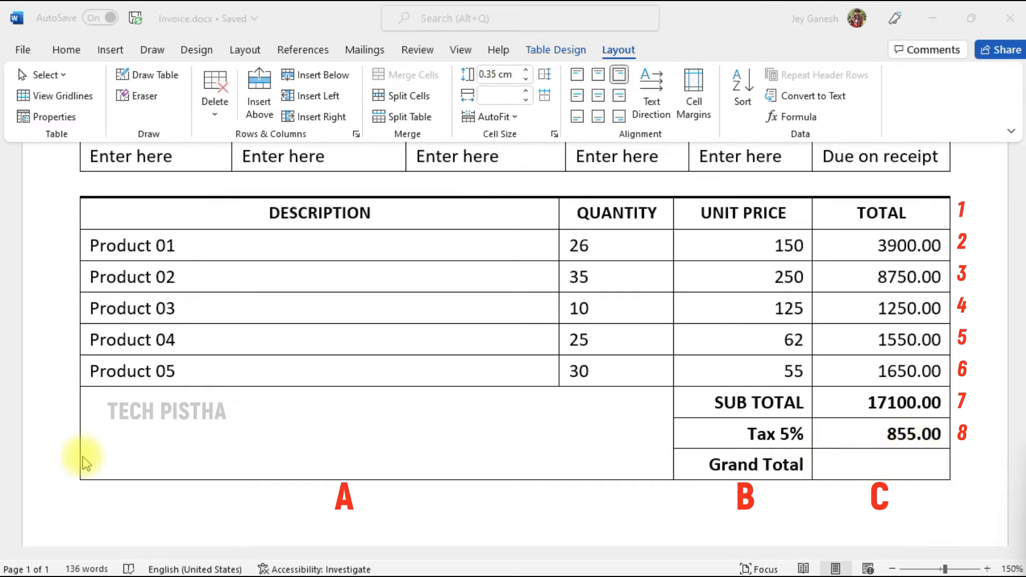
pyautogui.click(900, 444)
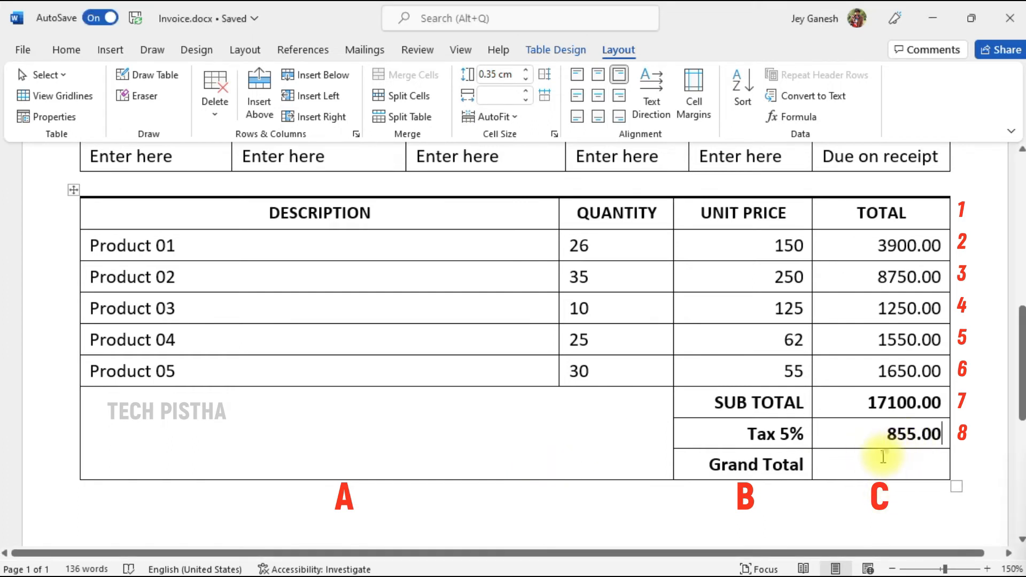
# Insert the formula =SUM(C7,C8) with number format 0.00 in the Grand Total amount cell
pyautogui.click(919, 466)
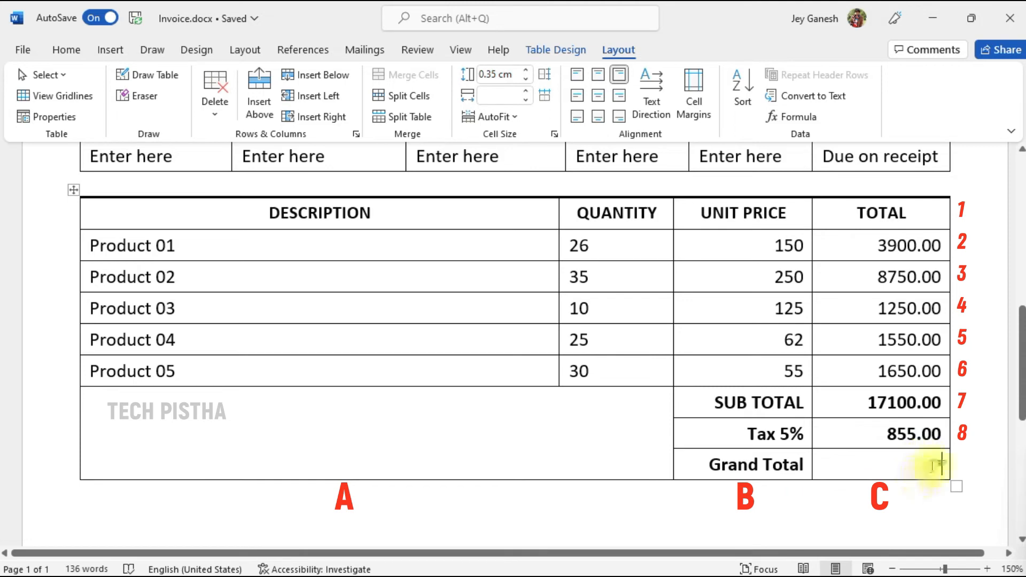
pyautogui.click(796, 116)
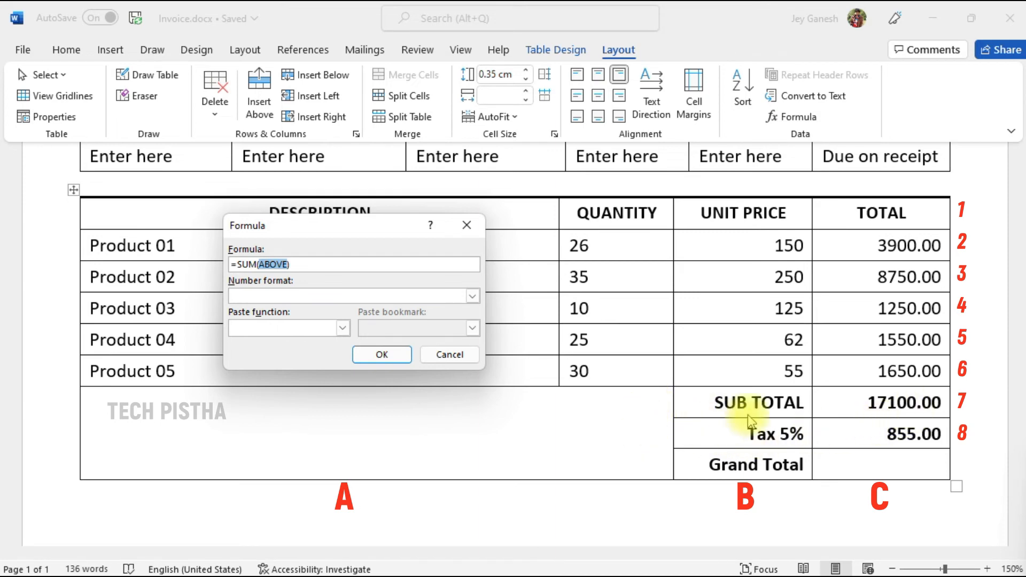
pyautogui.write('c7,')
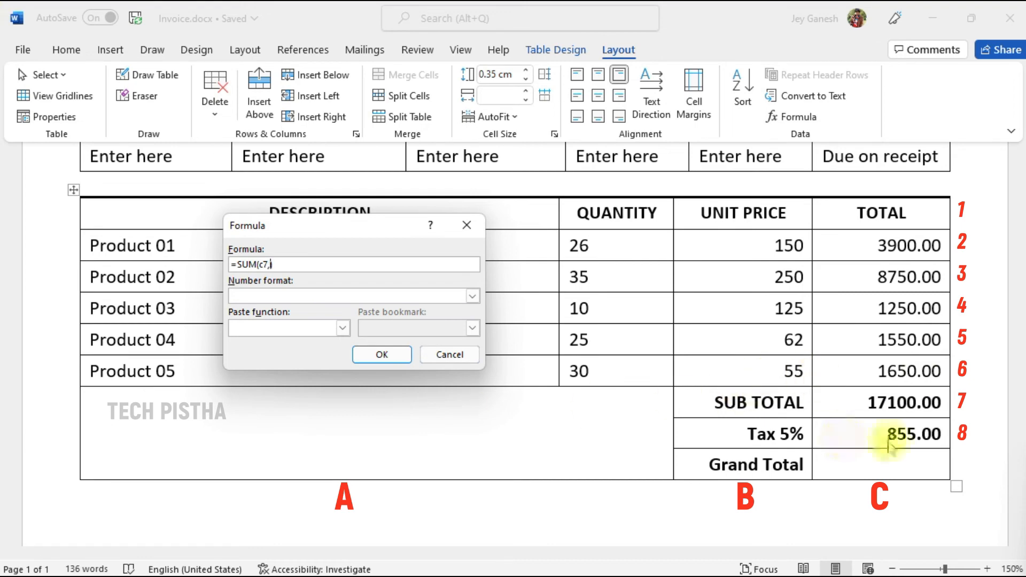
pyautogui.write('C8')
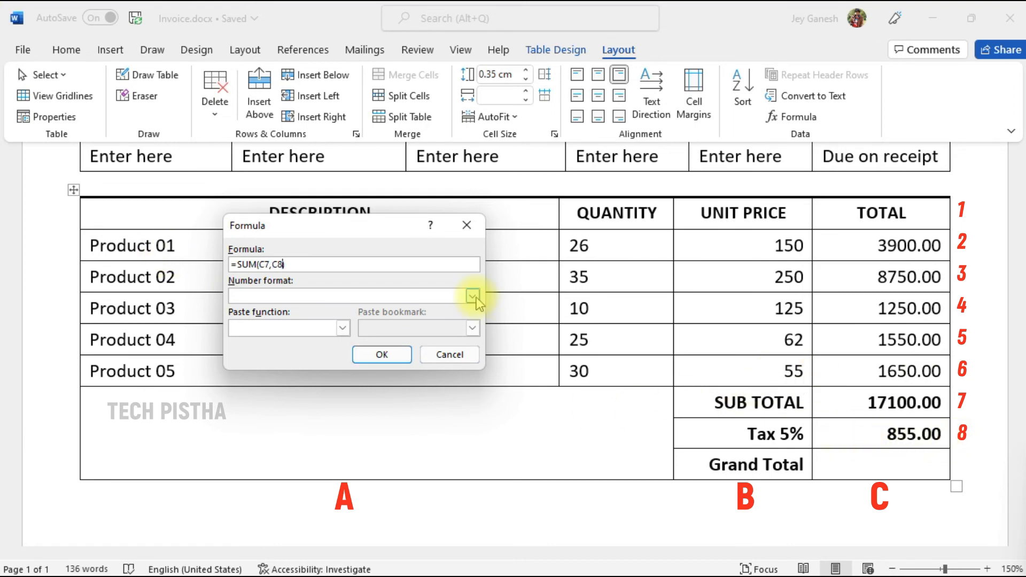
pyautogui.click(473, 296)
pyautogui.click(307, 357)
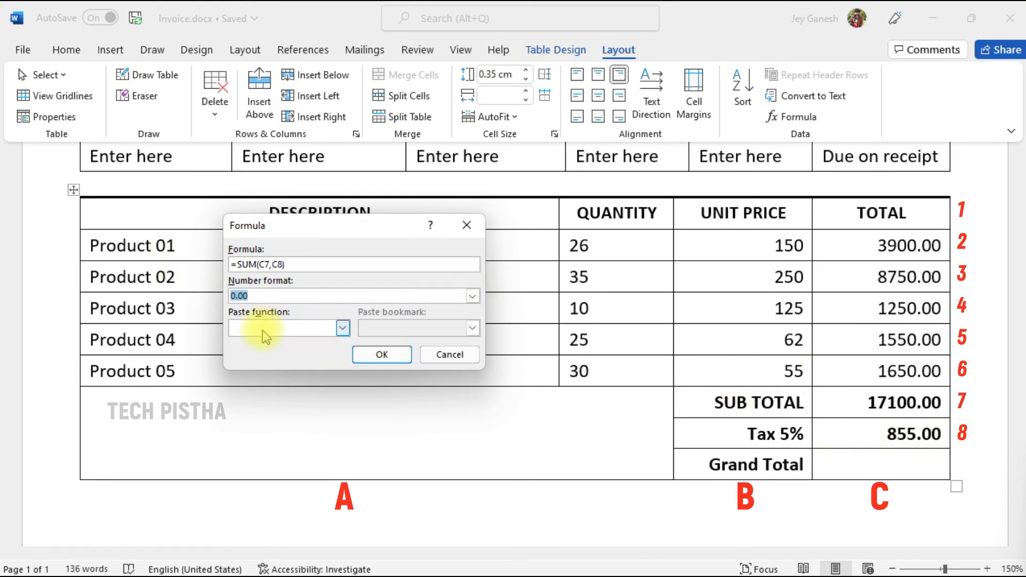
pyautogui.click(384, 355)
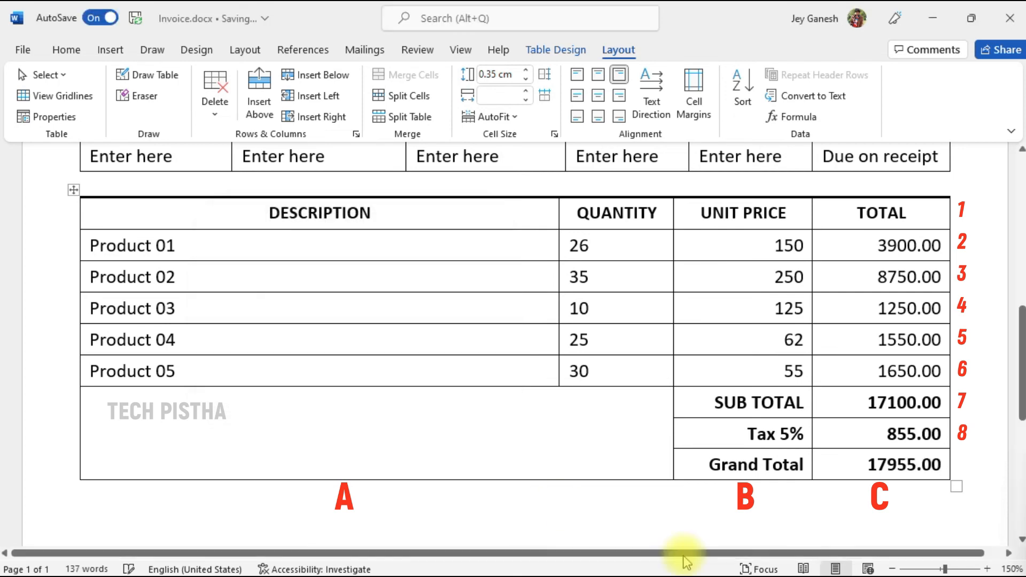
pyautogui.click(891, 521)
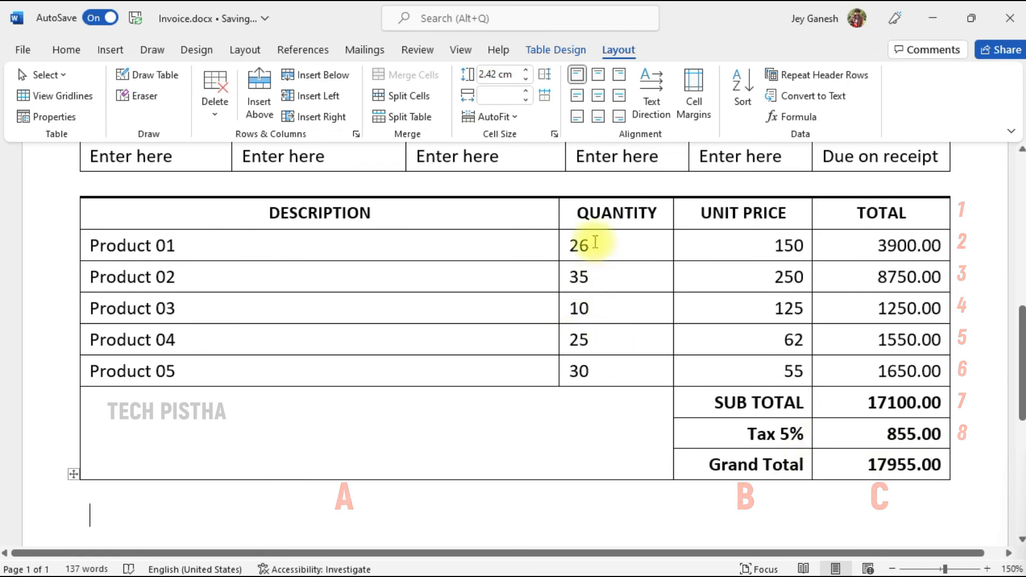
# Change the quantity of Product 01 to 30
pyautogui.moveTo(594, 244); pyautogui.dragTo(582, 246)
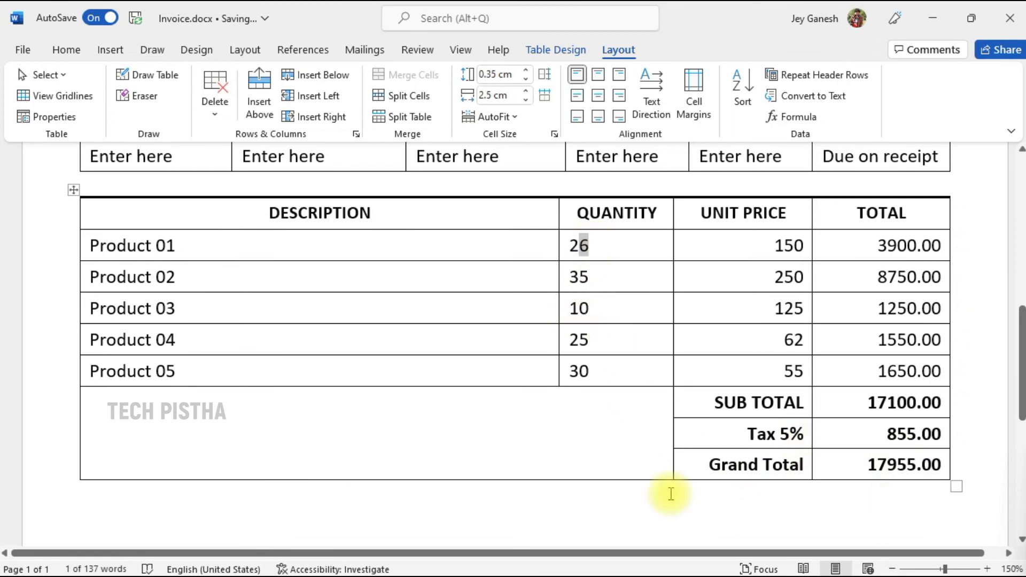
pyautogui.press('BackSpace')
pyautogui.press('BackSpace')
pyautogui.write('30')
pyautogui.press('Tab')
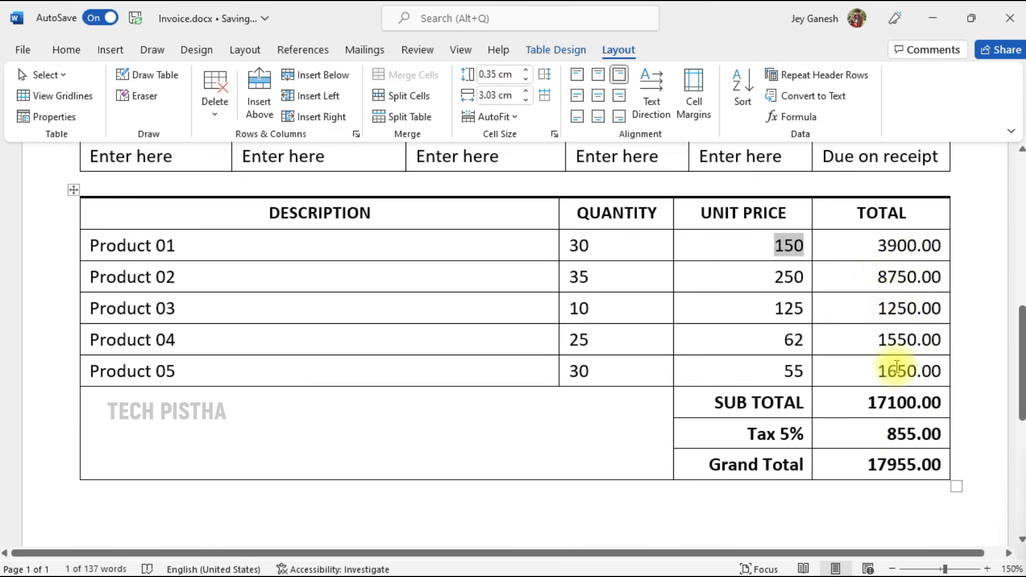
# Update the calculated fields for the Product 01 total, the SUB TOTAL and the Grand Total
pyautogui.rightClick(903, 245)
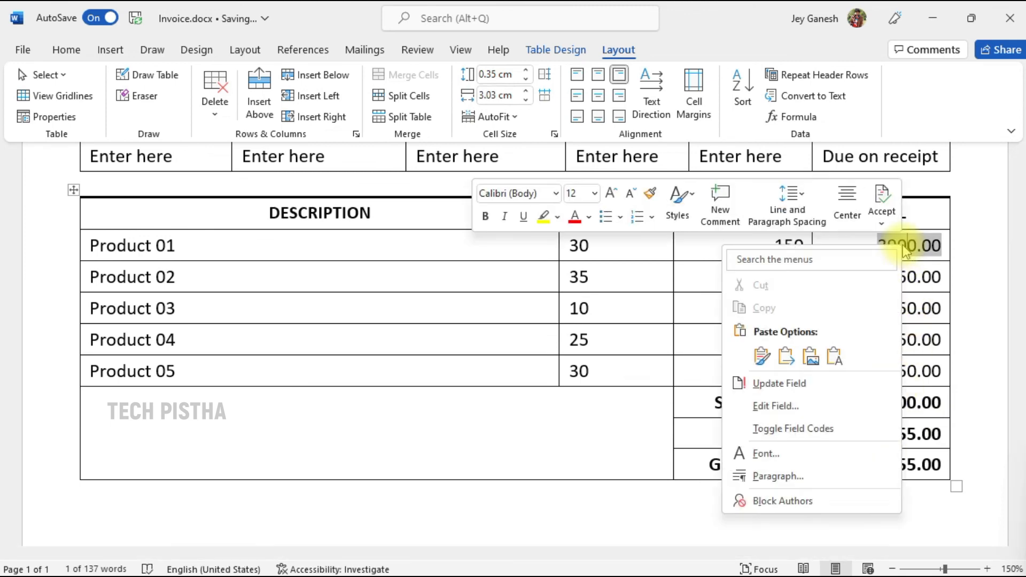
pyautogui.click(804, 384)
pyautogui.rightClick(914, 402)
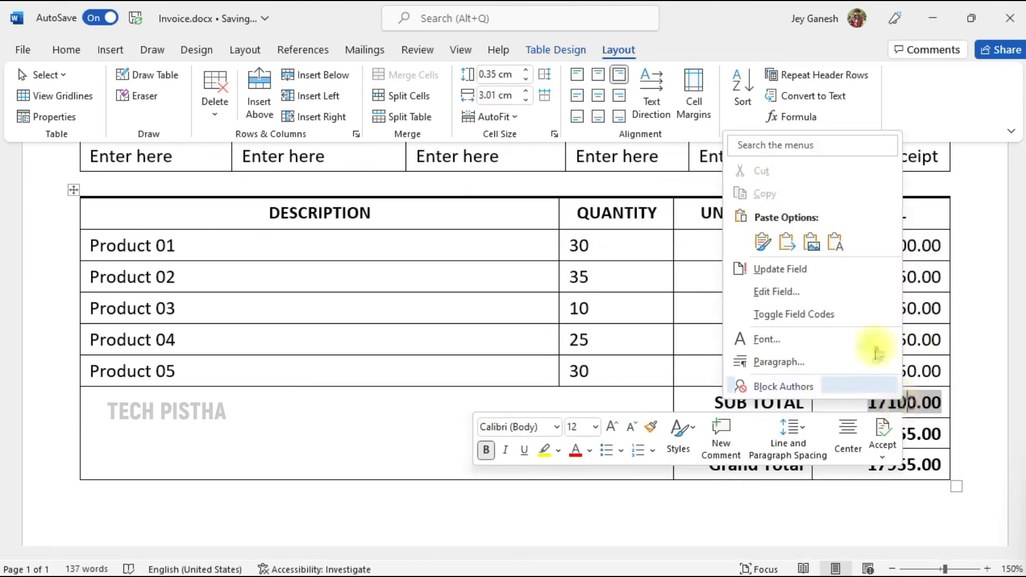
pyautogui.click(803, 283)
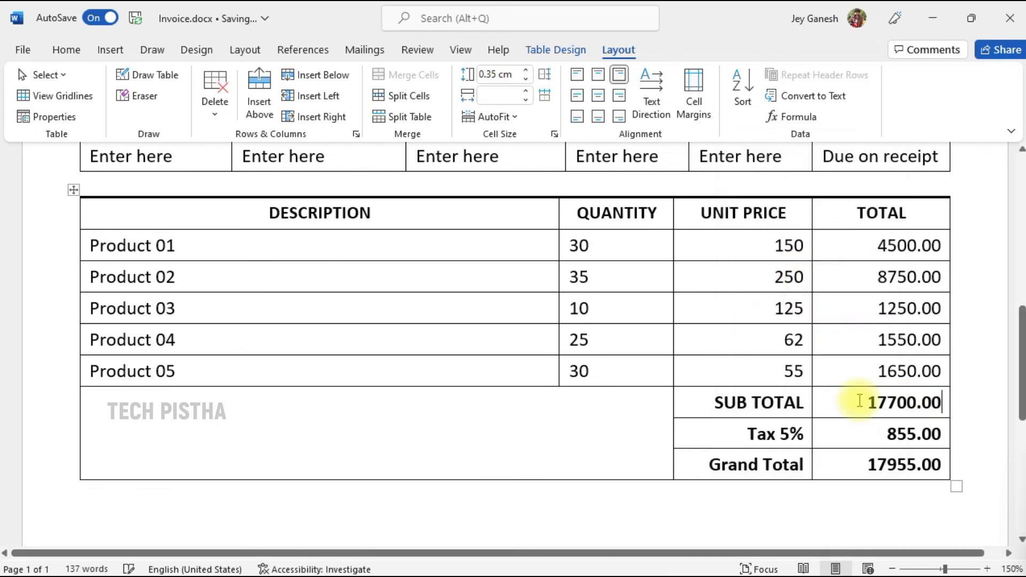
pyautogui.rightClick(930, 464)
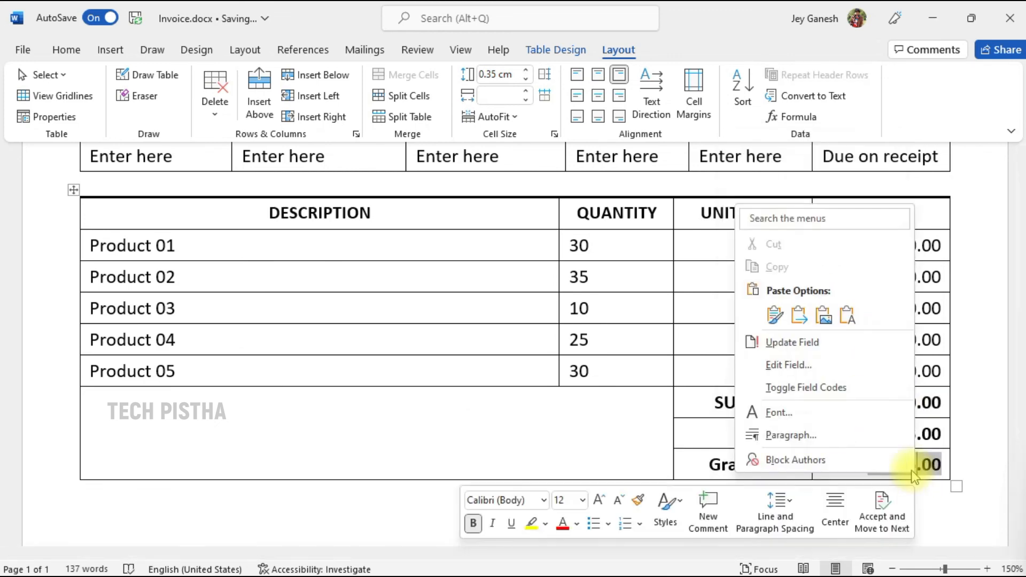
pyautogui.click(804, 343)
pyautogui.click(886, 500)
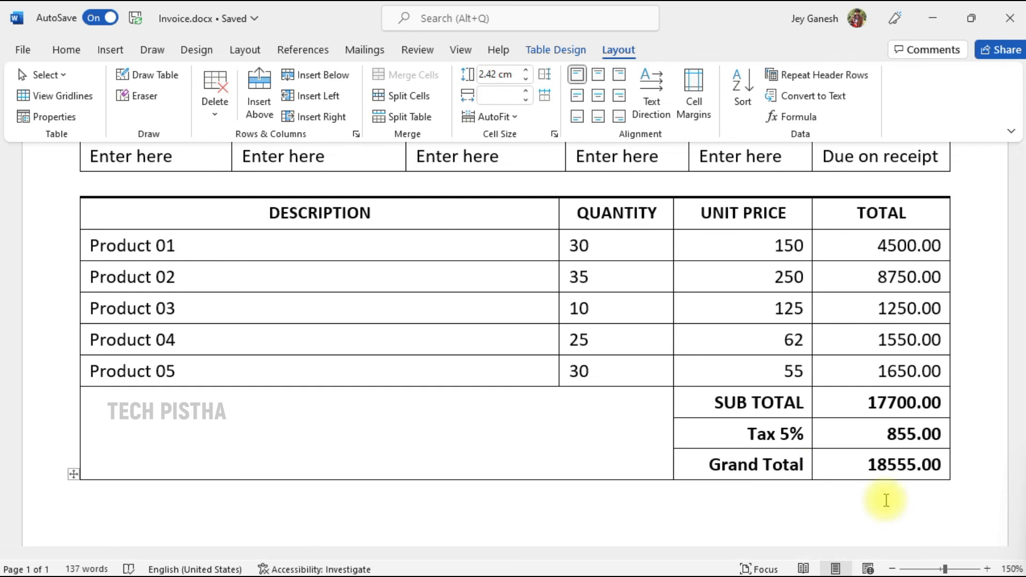